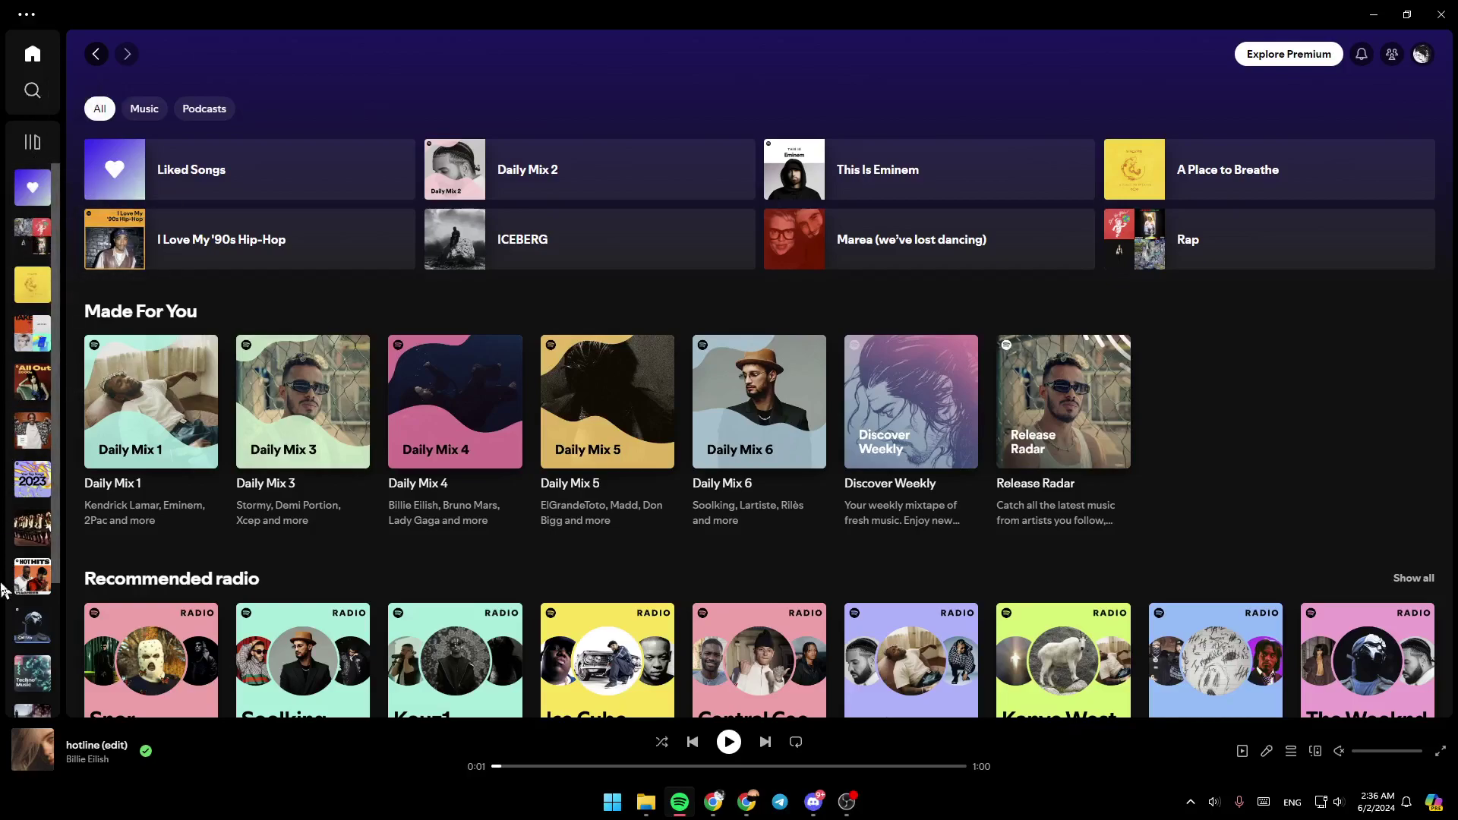
Step: Expand then collapse the library sidebar, and open the account menu from the profile avatar
{"action": "left_click", "coordinate": [25, 148]}
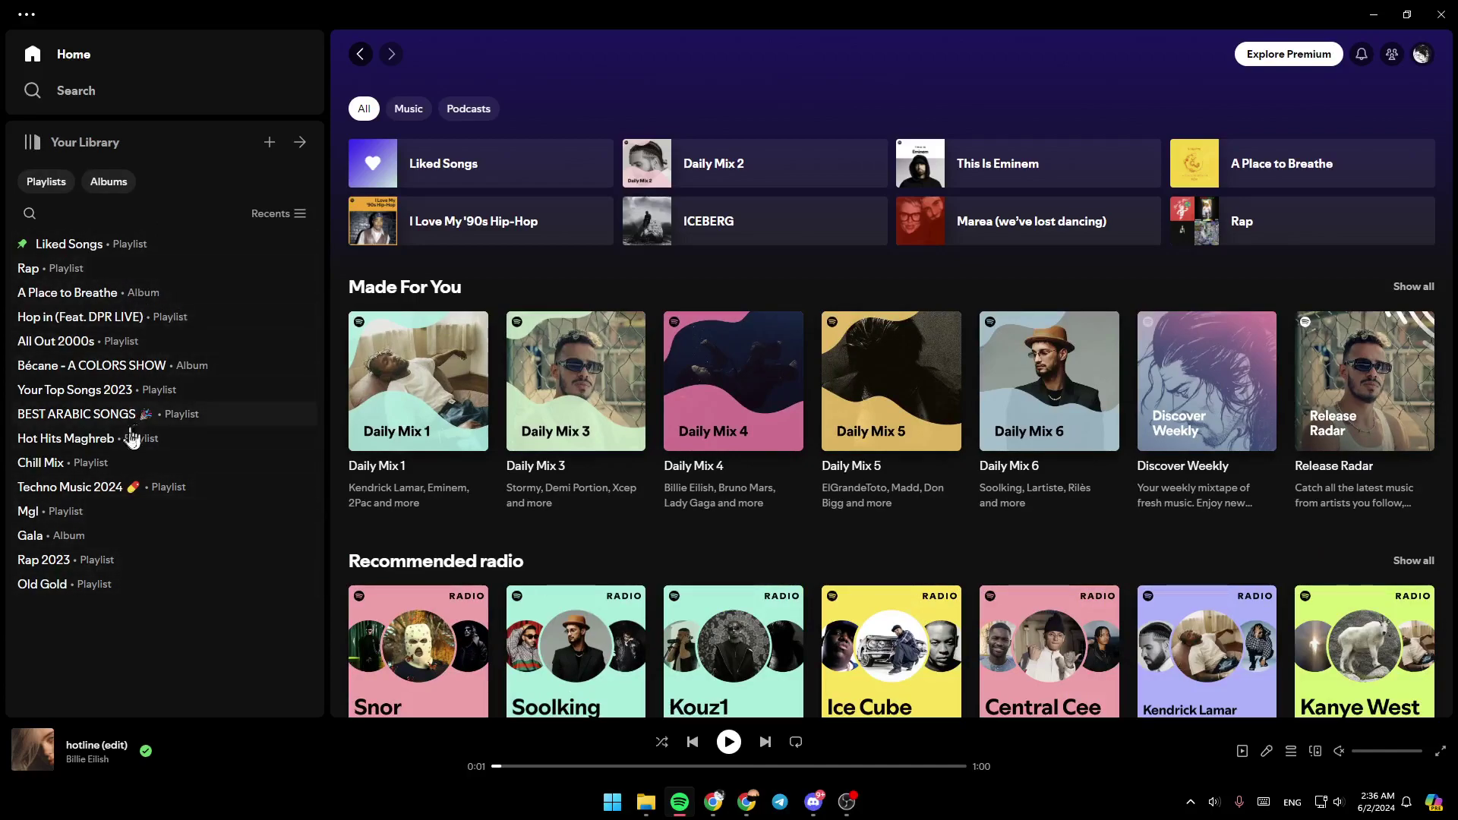
{"action": "left_click", "coordinate": [82, 142]}
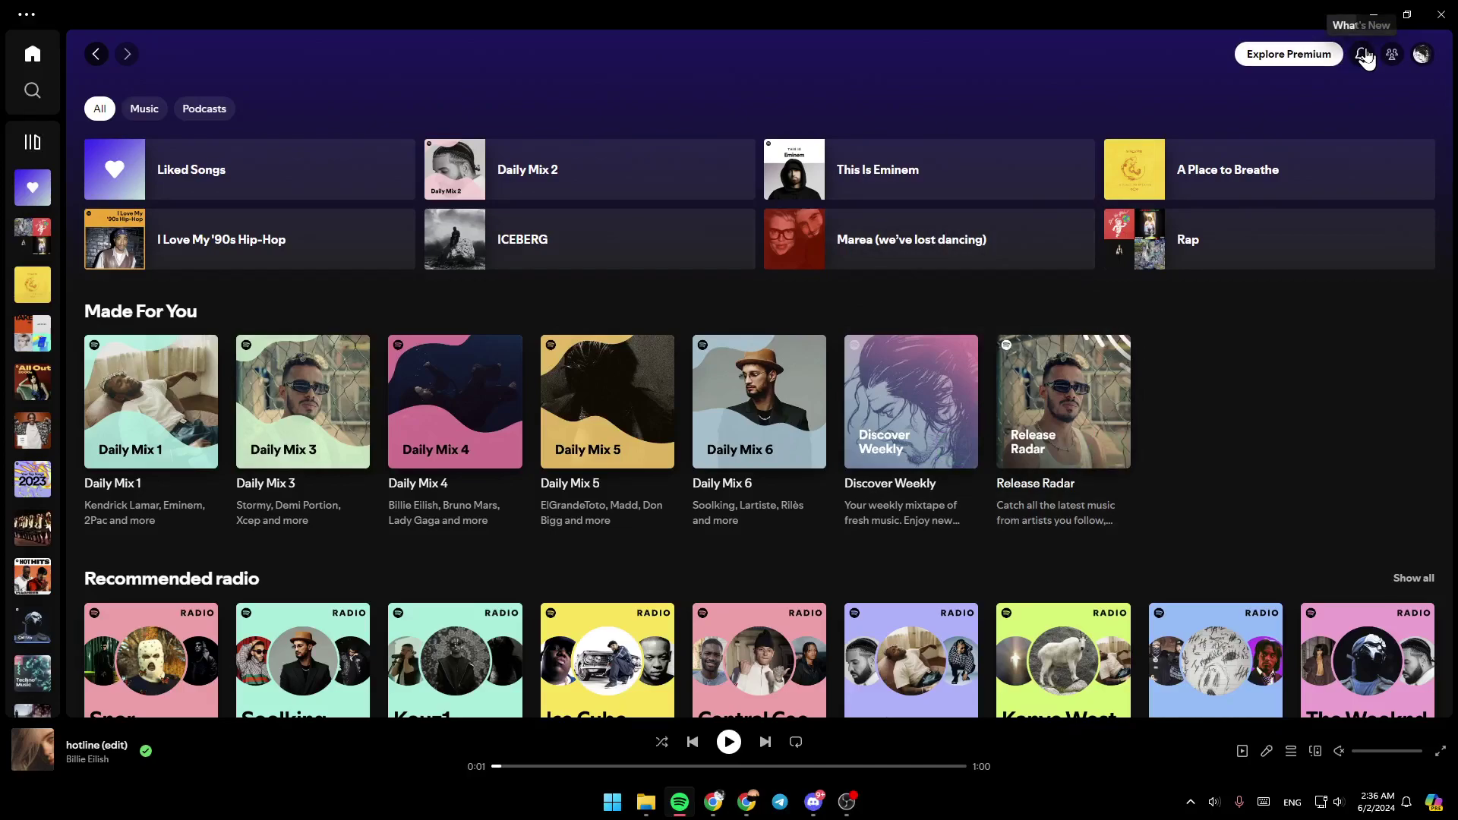
{"action": "left_click", "coordinate": [1420, 57]}
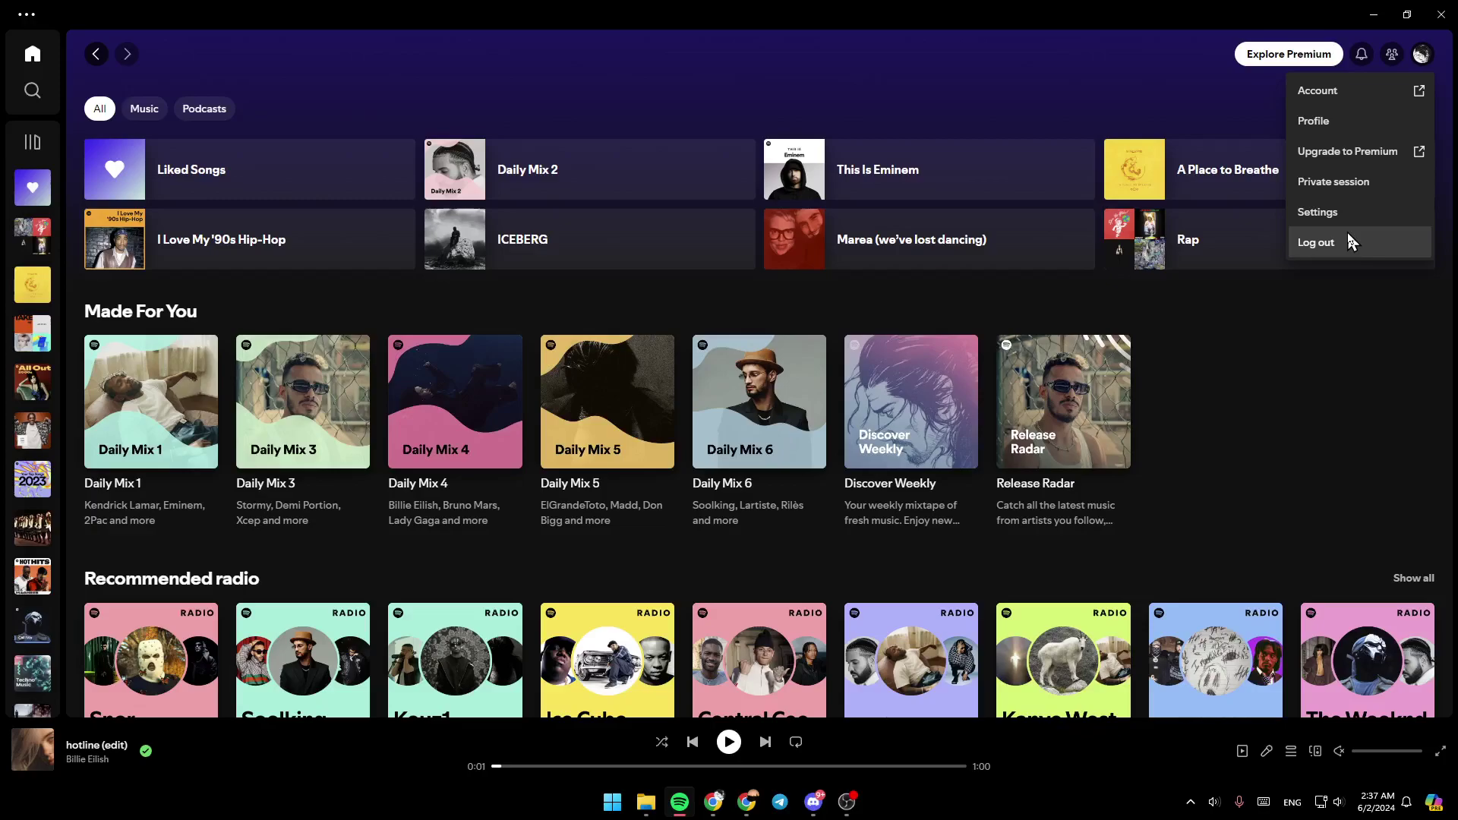
Step: Open Settings and clear the cache under Storage, confirming to remove the temporary files
{"action": "left_click", "coordinate": [1318, 213]}
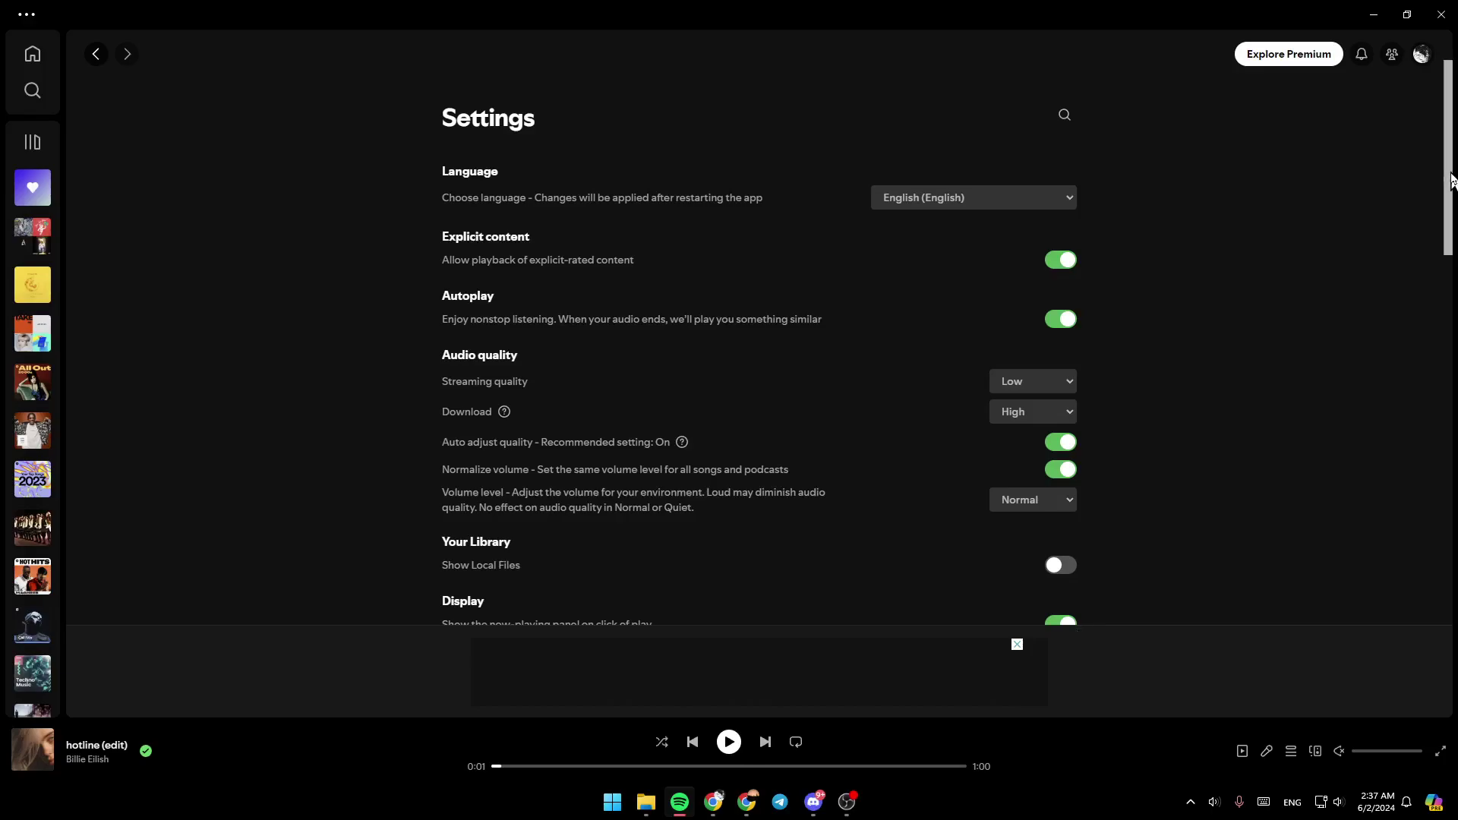
{"action": "left_click_drag", "start_coordinate": [1453, 180], "coordinate": [1453, 226]}
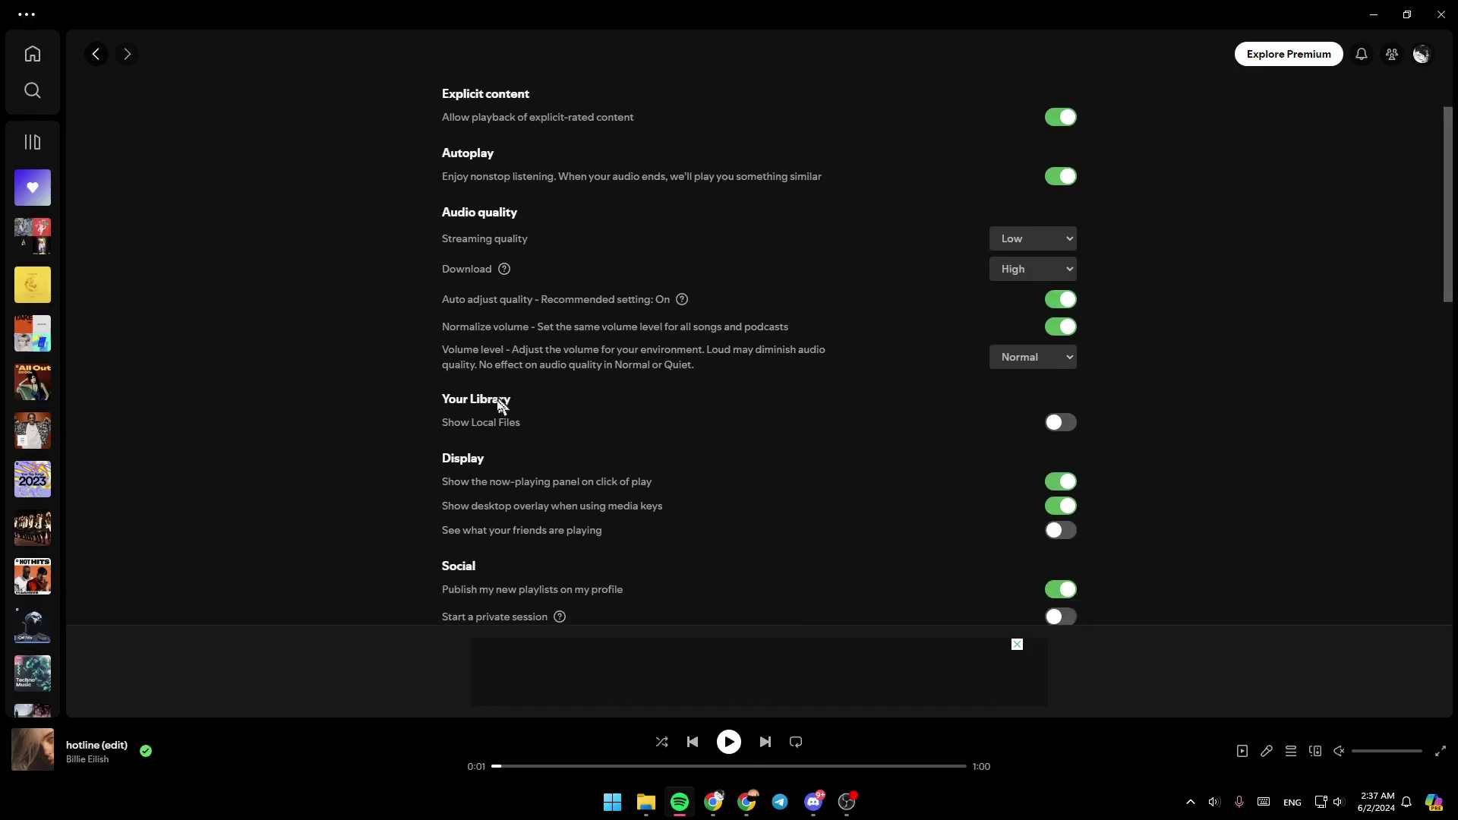
{"action": "left_click_drag", "start_coordinate": [1450, 285], "coordinate": [1453, 507]}
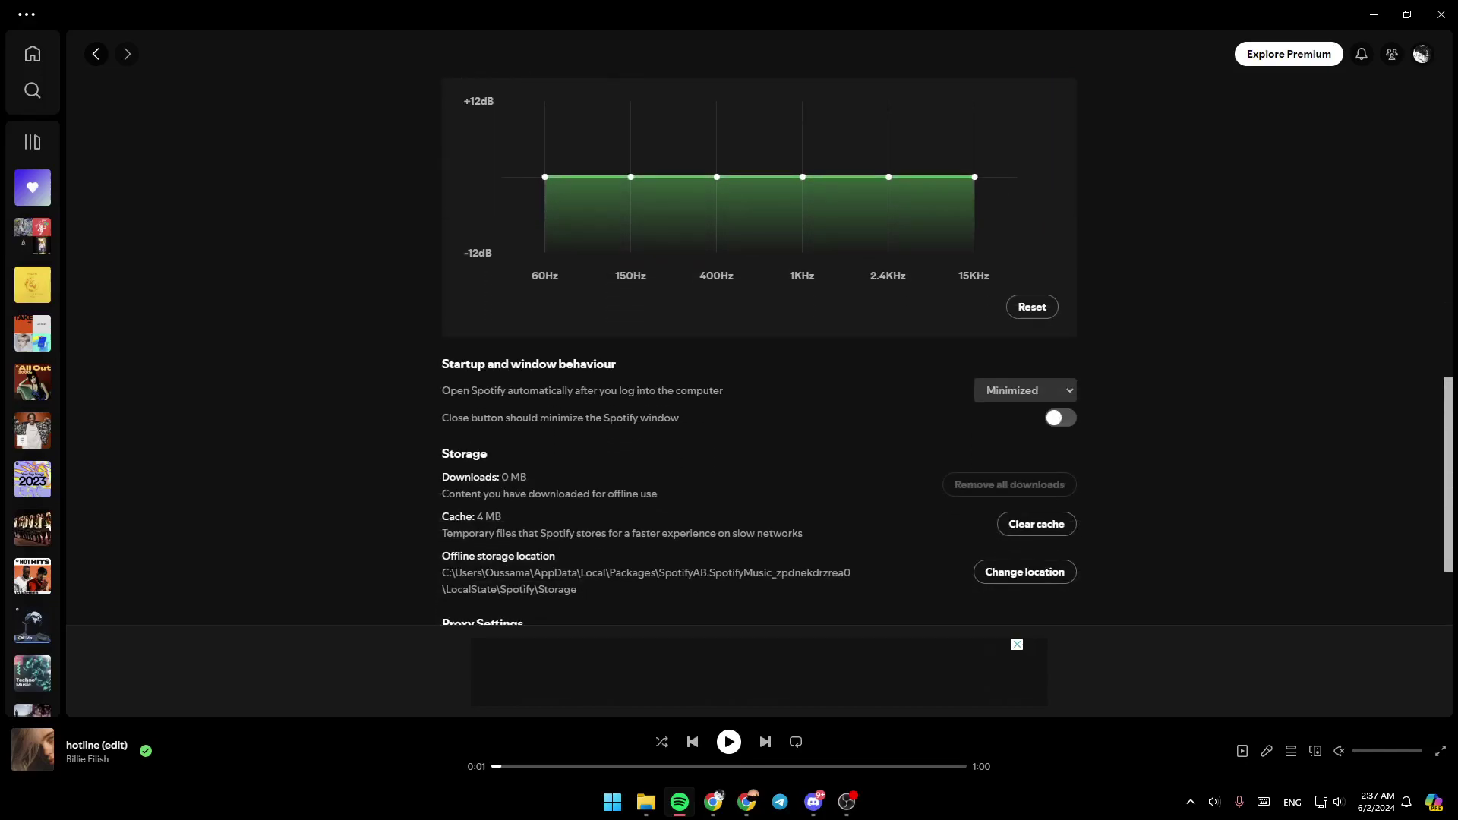
{"action": "scroll", "coordinate": [1380, 531], "scroll_direction": "down", "scroll_amount": 1}
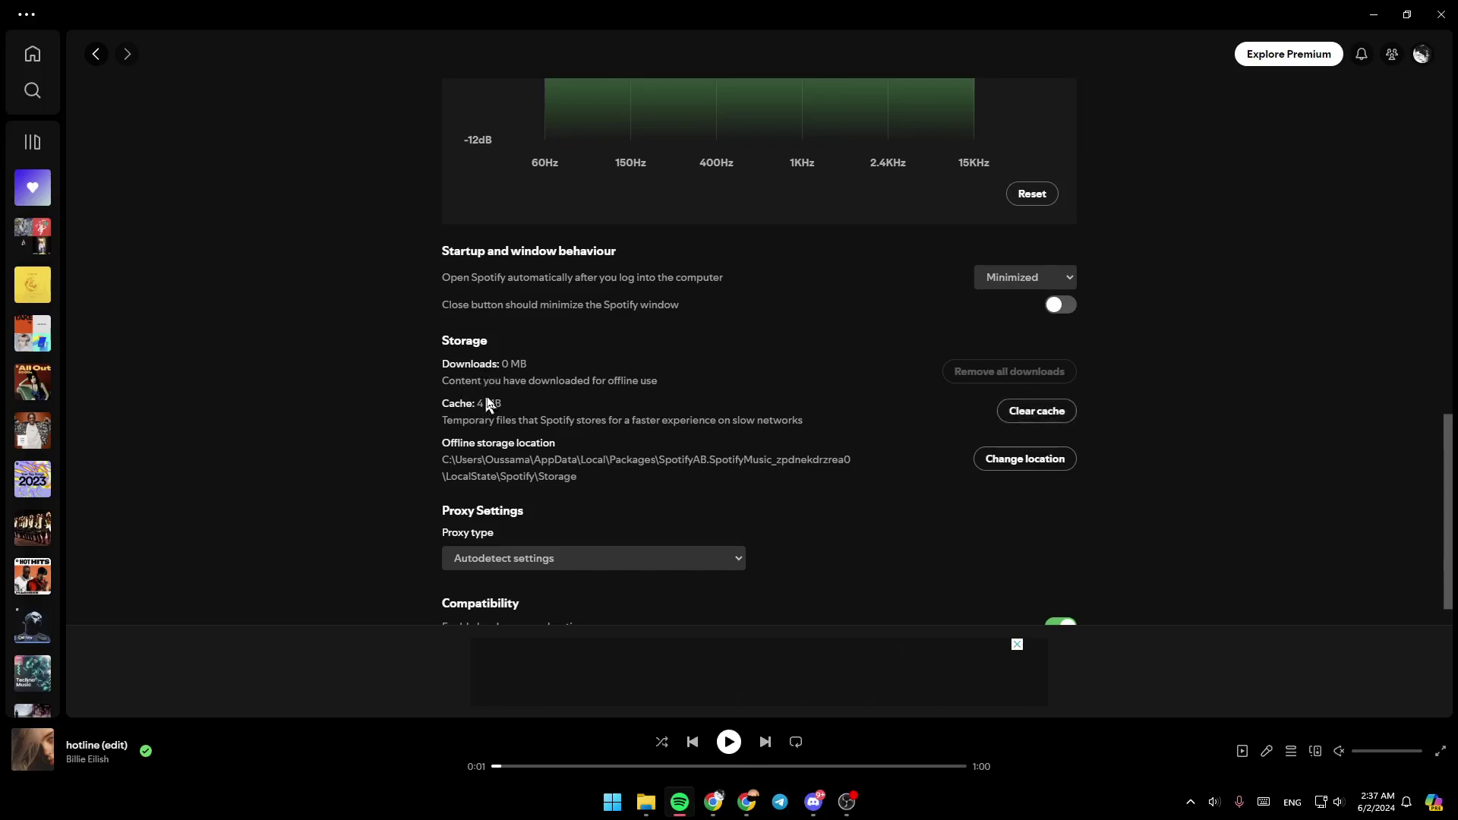
{"action": "left_click", "coordinate": [1031, 418]}
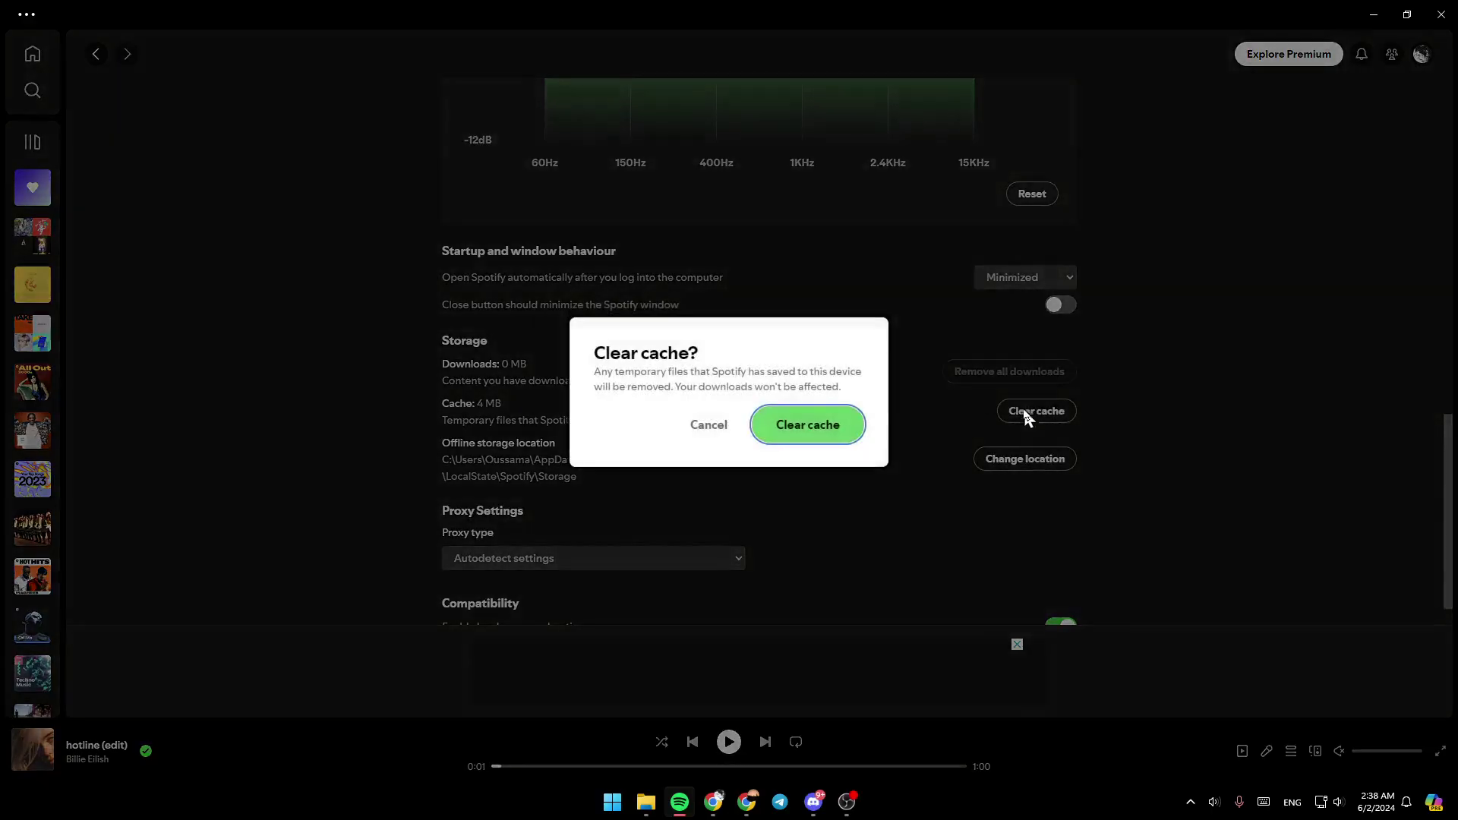
{"action": "left_click", "coordinate": [816, 431]}
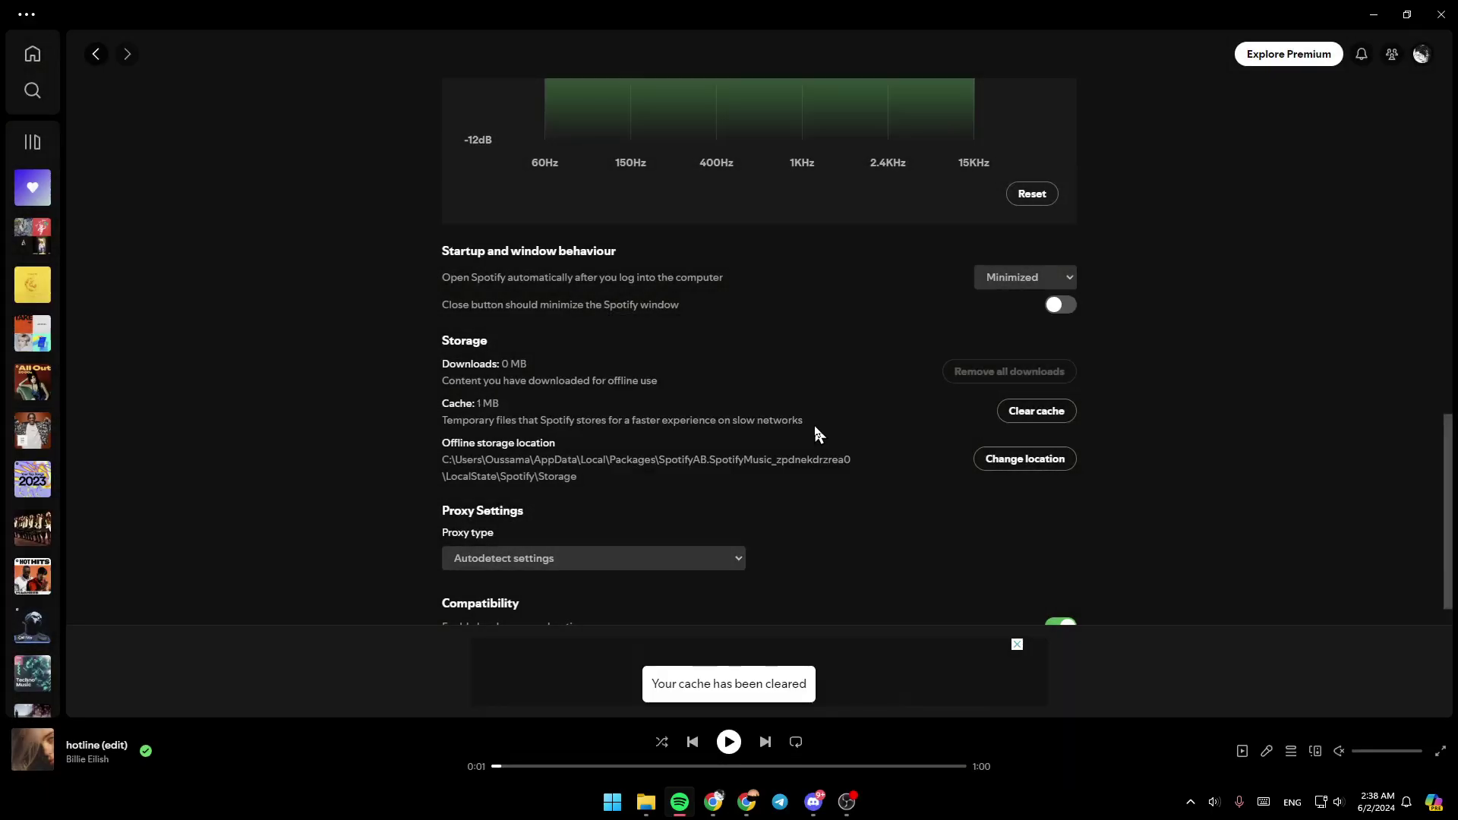
Step: Go back from Settings to the Home feed using the top-left back arrow
{"action": "left_click", "coordinate": [96, 57]}
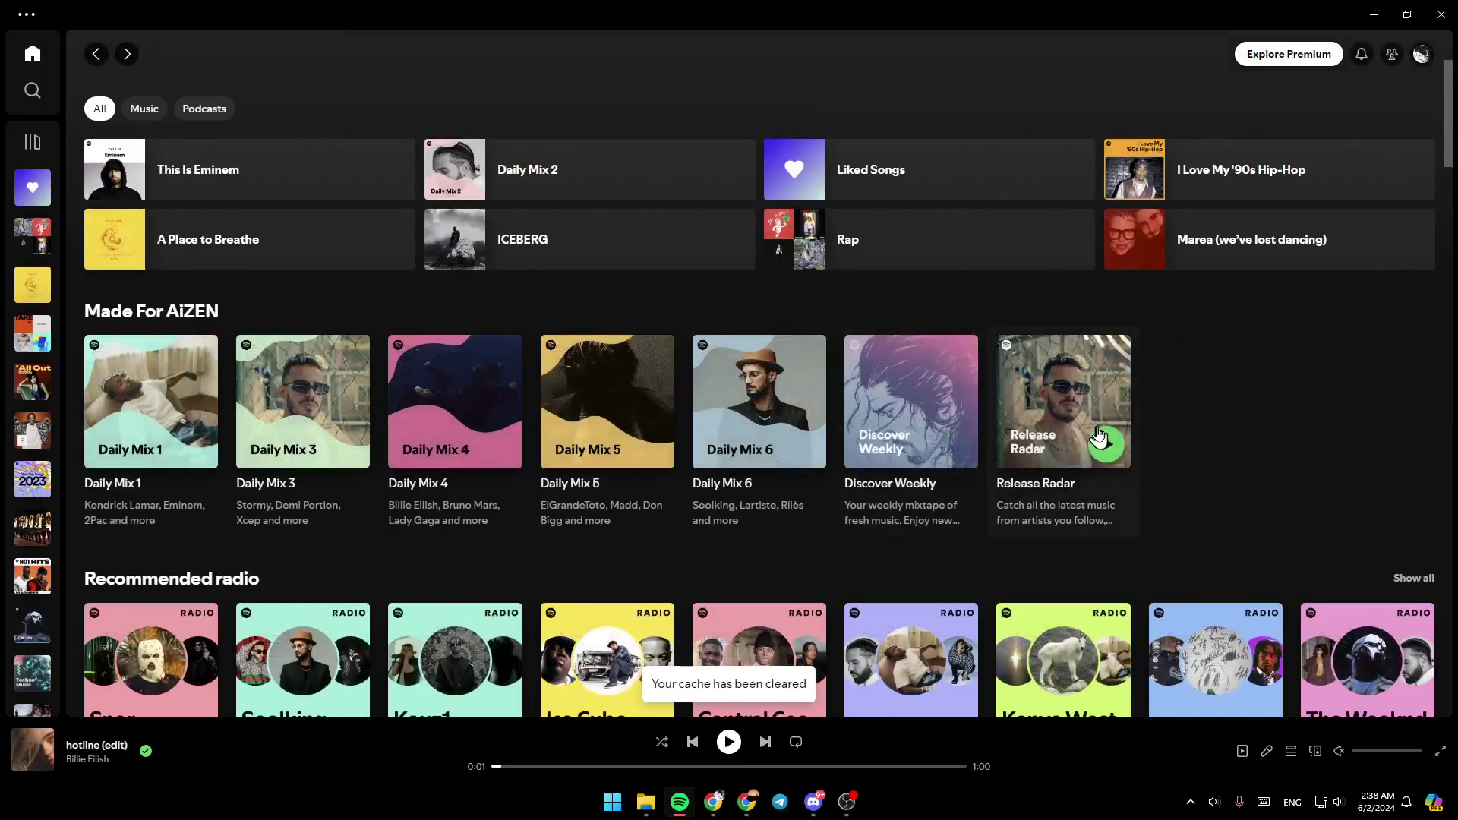